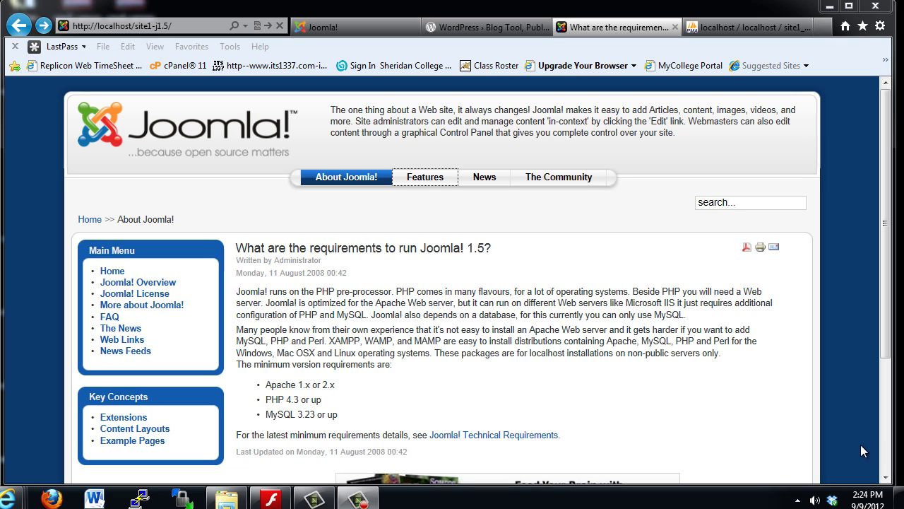
Launch the Joomla 2.5.6 installer from the site2-j2.5 folder via WampServer's www directory
click(797, 500)
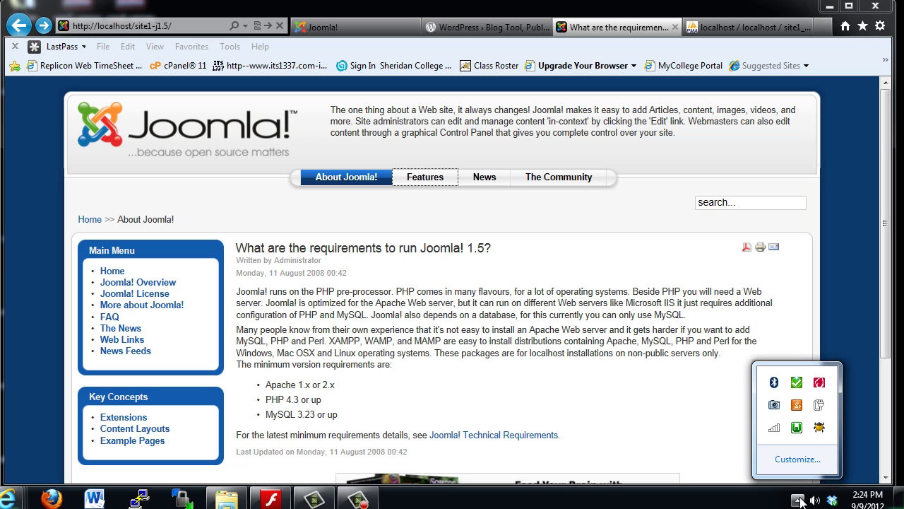
click(796, 427)
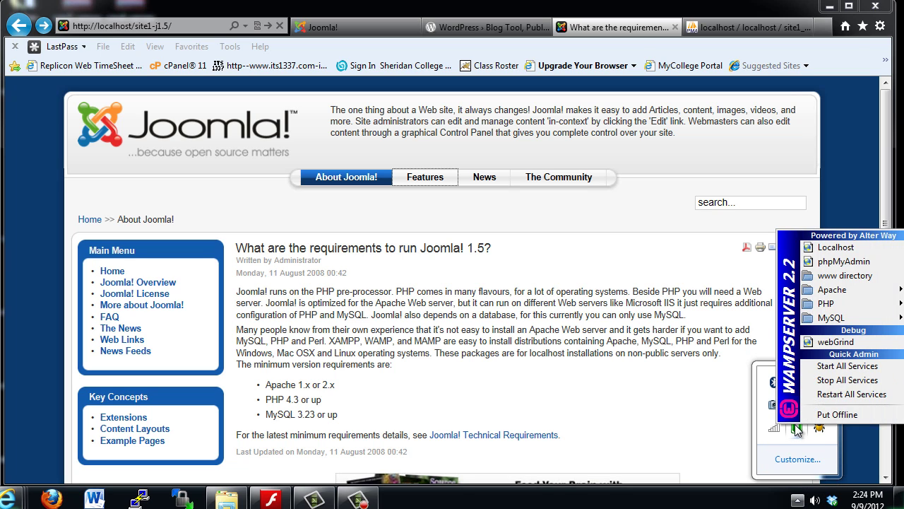
click(819, 249)
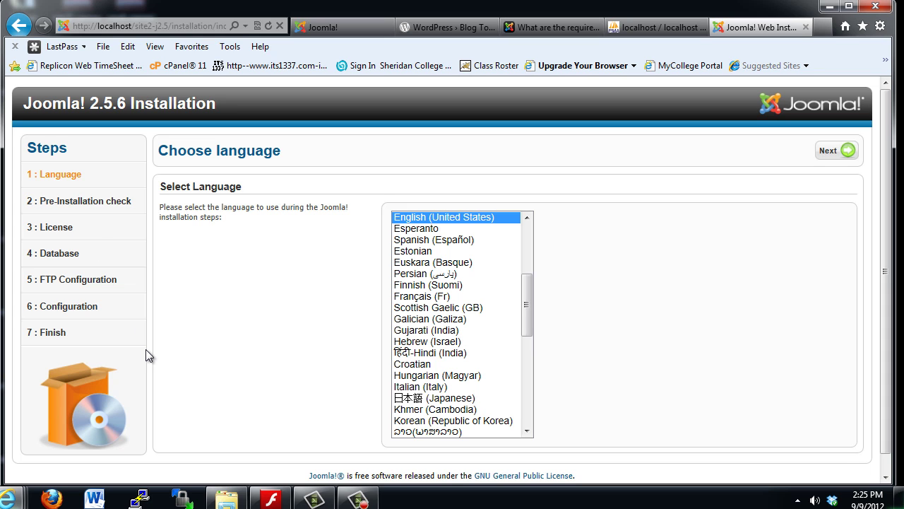
Check in phpMyAdmin that site2_db exists with no tables, then go back to the installer
click(647, 27)
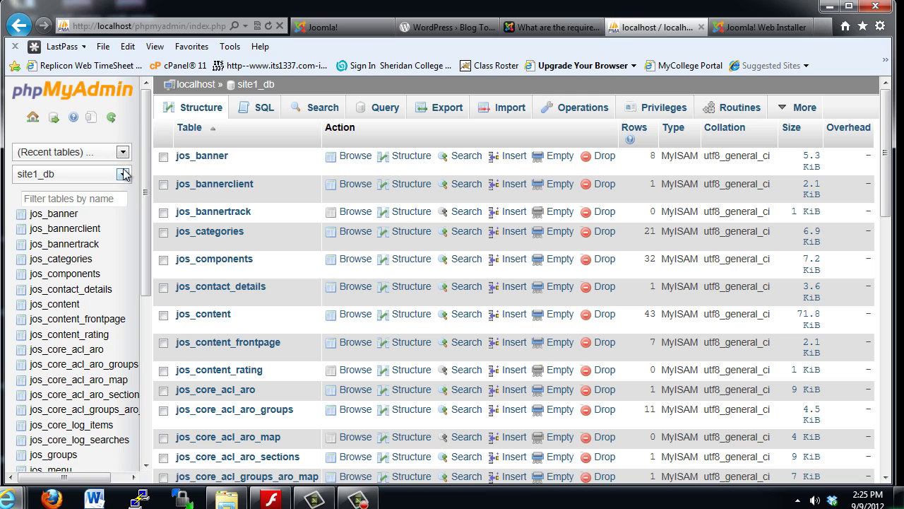
click(33, 119)
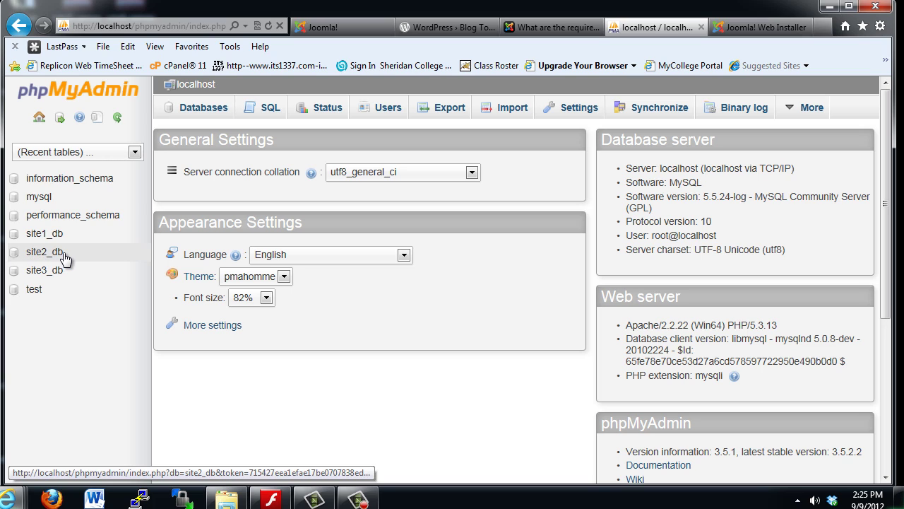
click(204, 115)
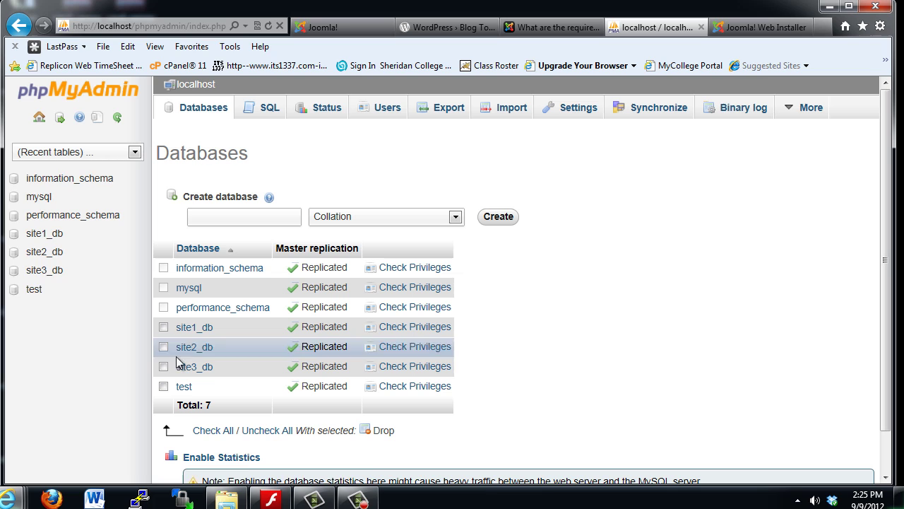
click(36, 252)
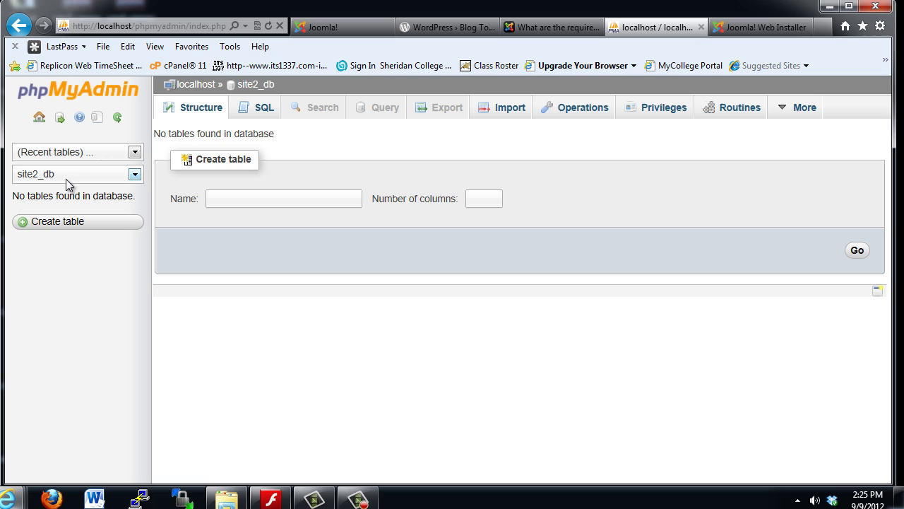
click(555, 28)
Accept English, review the all-Yes pre-installation check, and advance to the License step
click(759, 28)
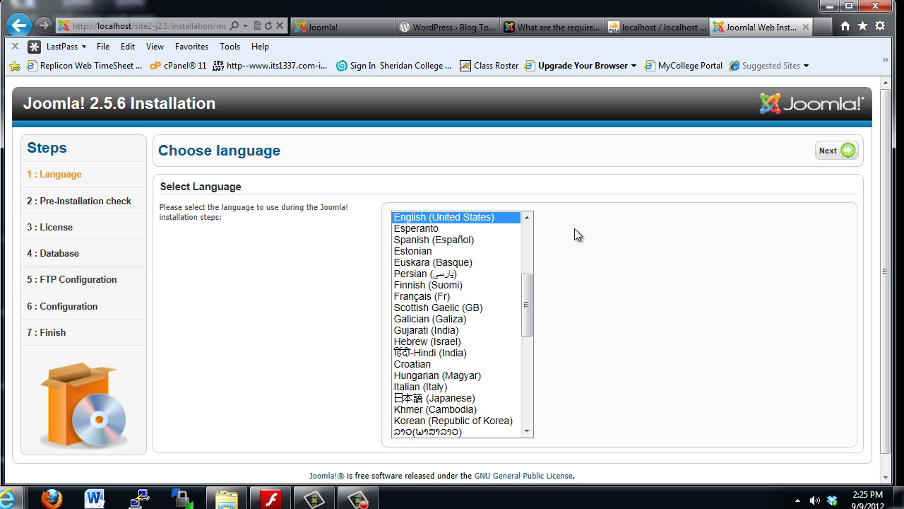
click(828, 151)
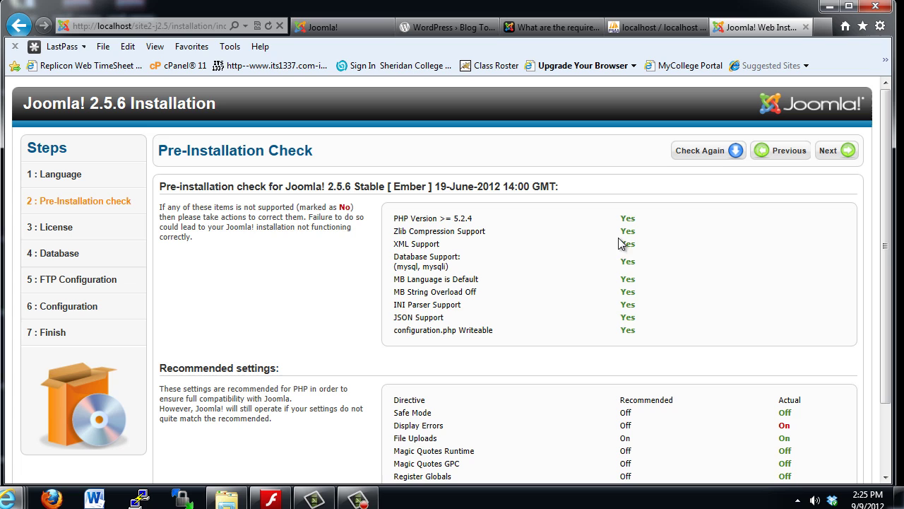
drag(887, 223, 892, 283)
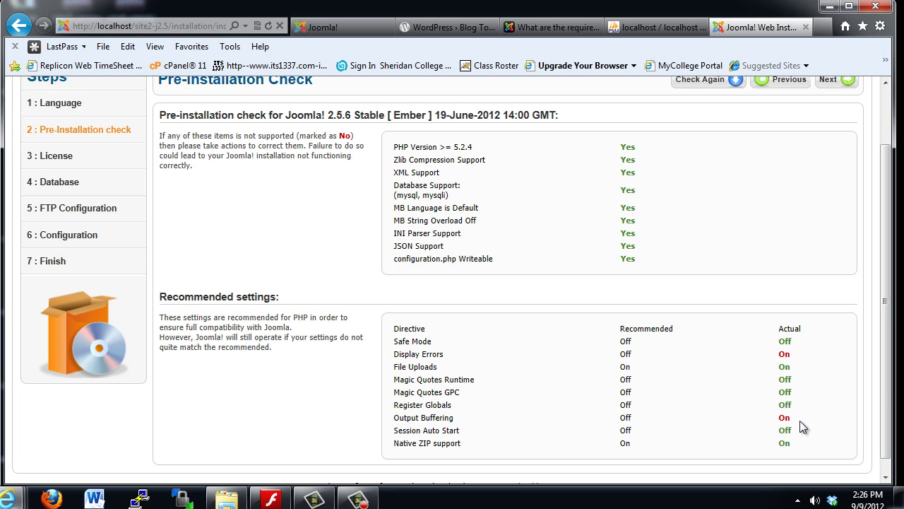
drag(891, 392, 894, 275)
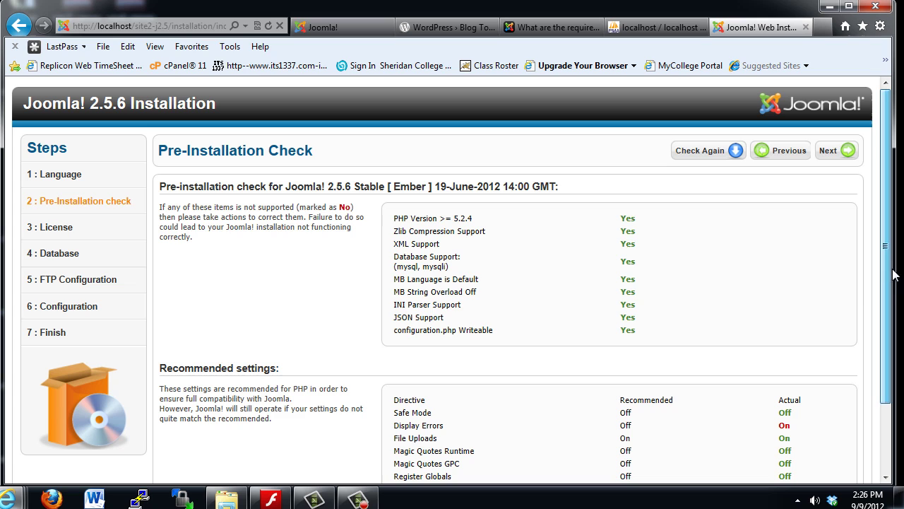
click(832, 152)
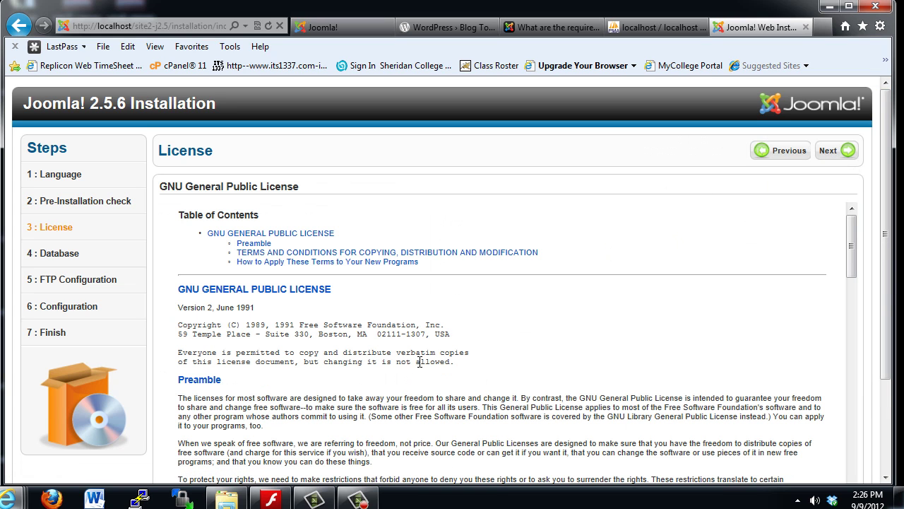
Accept the license and keep database type Mysqli with host name localhost
click(830, 152)
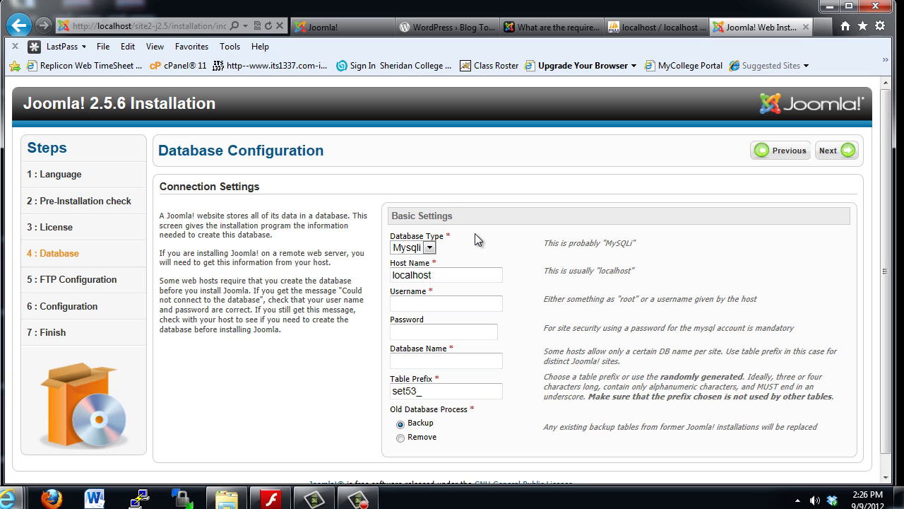
click(429, 246)
click(398, 259)
click(395, 276)
double_click(426, 275)
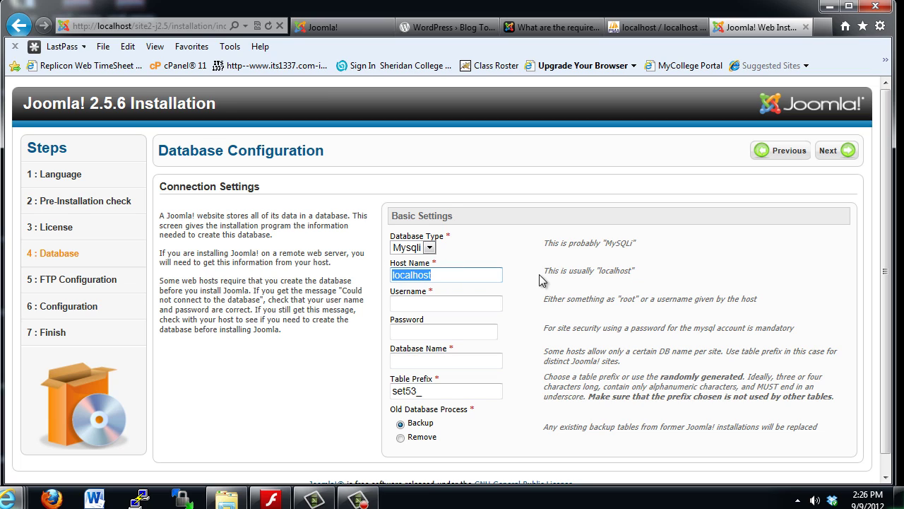
click(557, 283)
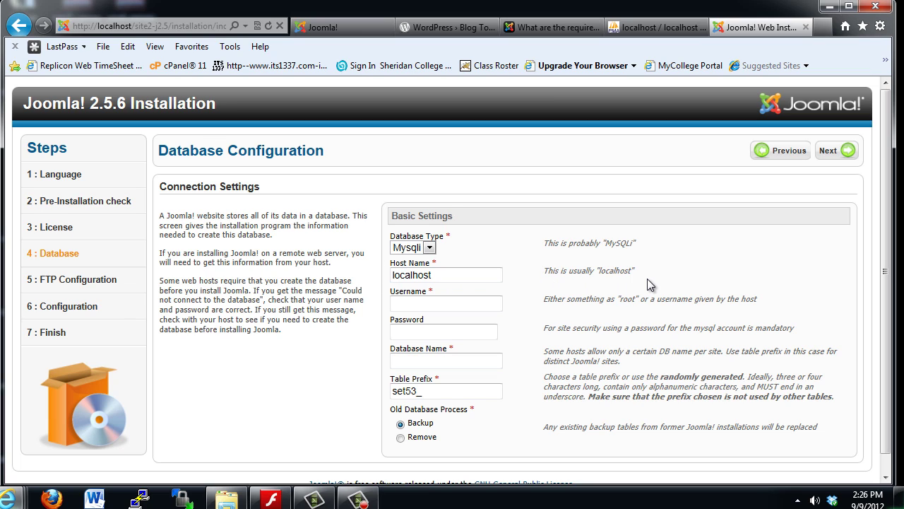
Enter root as the database username and leave the password blank
click(425, 302)
text(root)
click(452, 336)
click(797, 501)
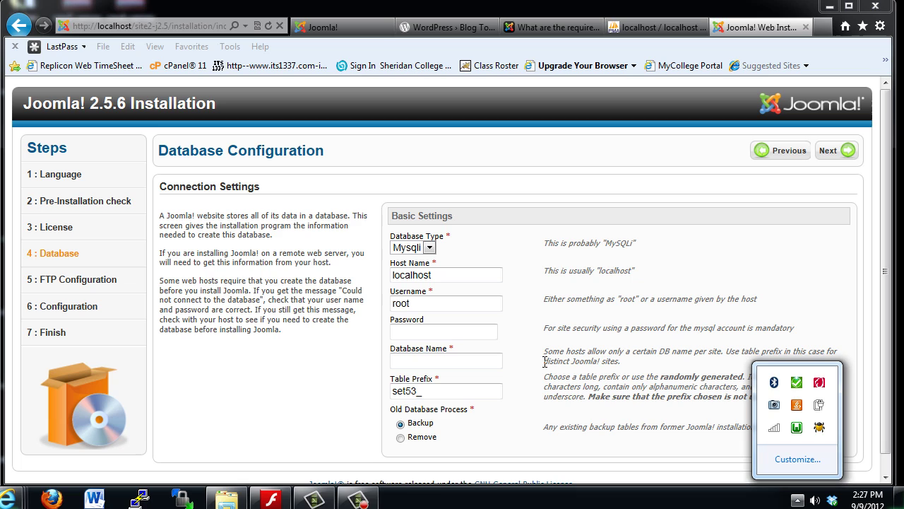
click(452, 331)
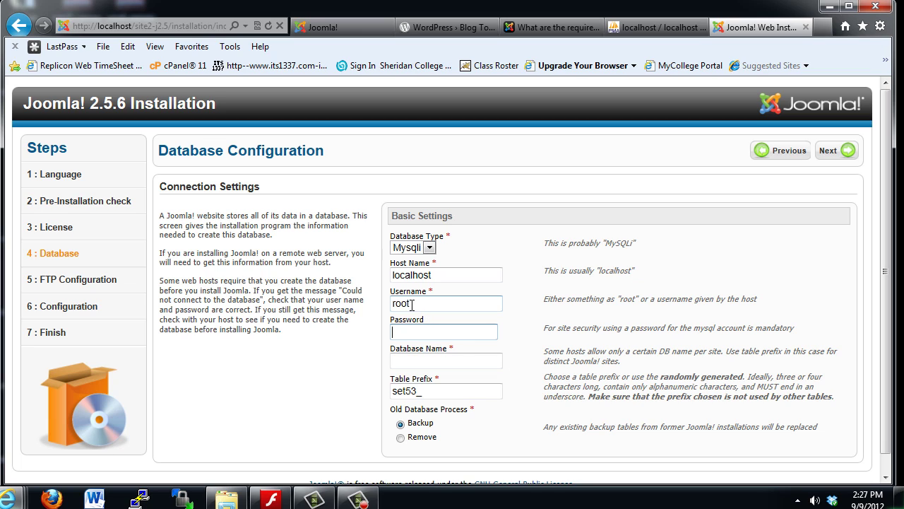
double_click(428, 305)
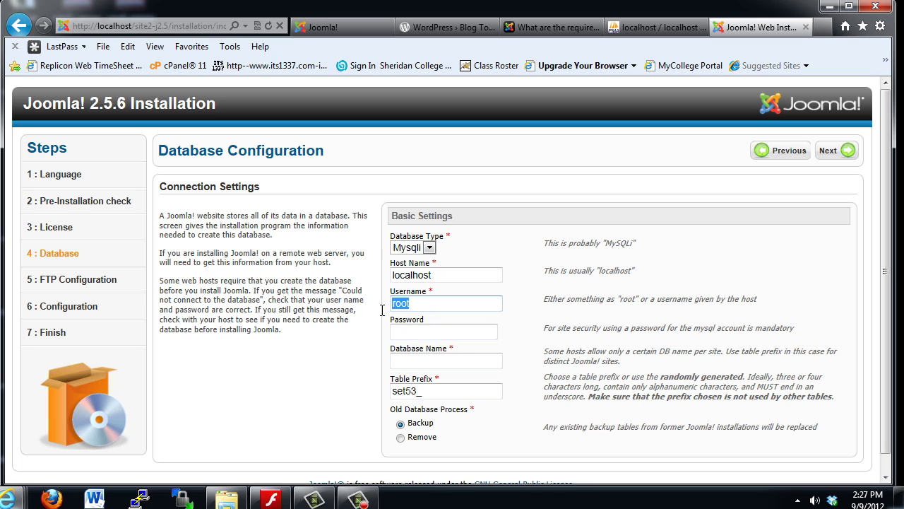
click(438, 301)
drag(438, 302, 376, 311)
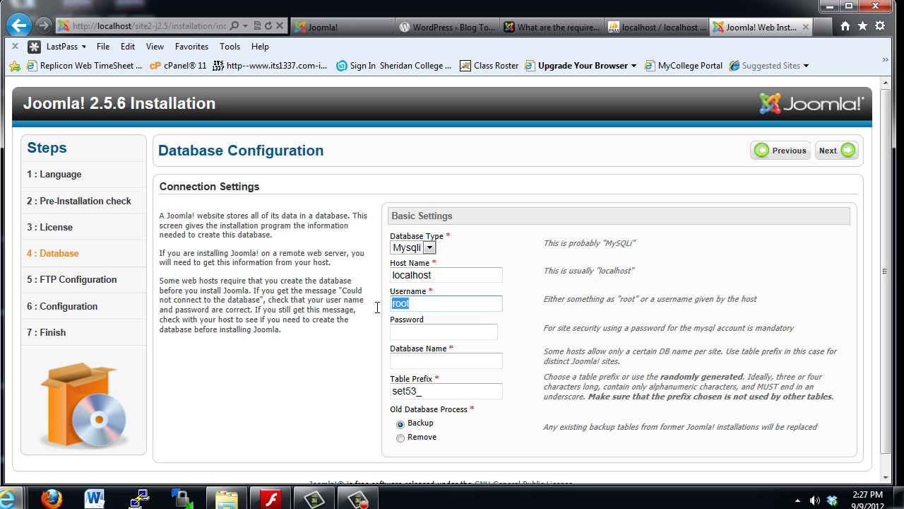
click(408, 331)
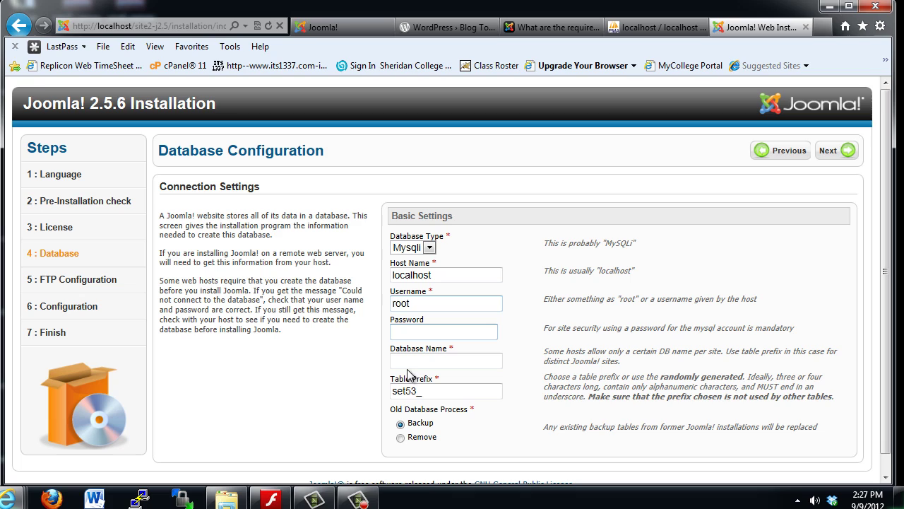
Enter site2_db as the database name and review the set53_ table prefix
click(405, 362)
text(site2_)
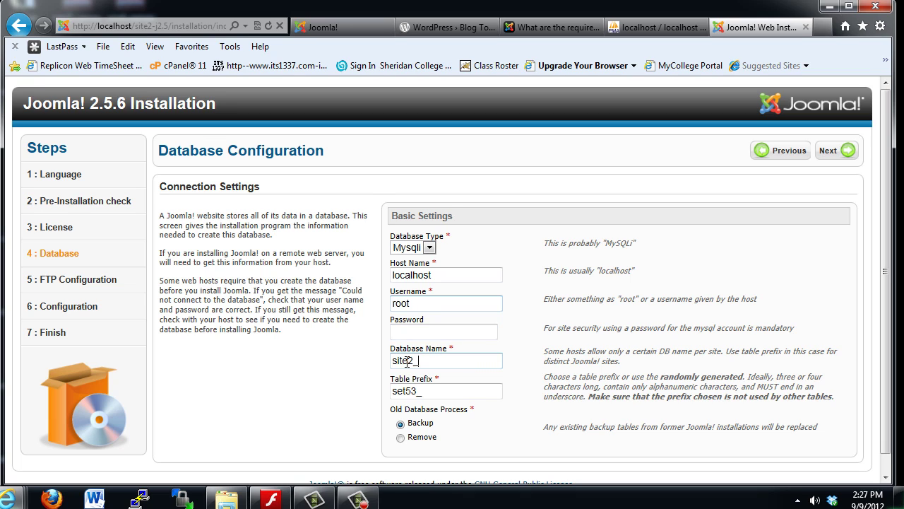
text(db)
click(407, 393)
click(468, 391)
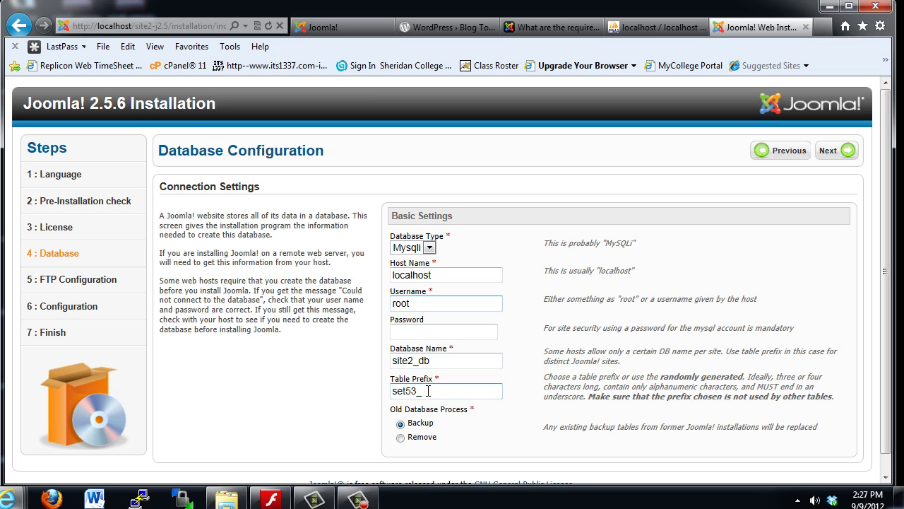
drag(429, 390, 382, 391)
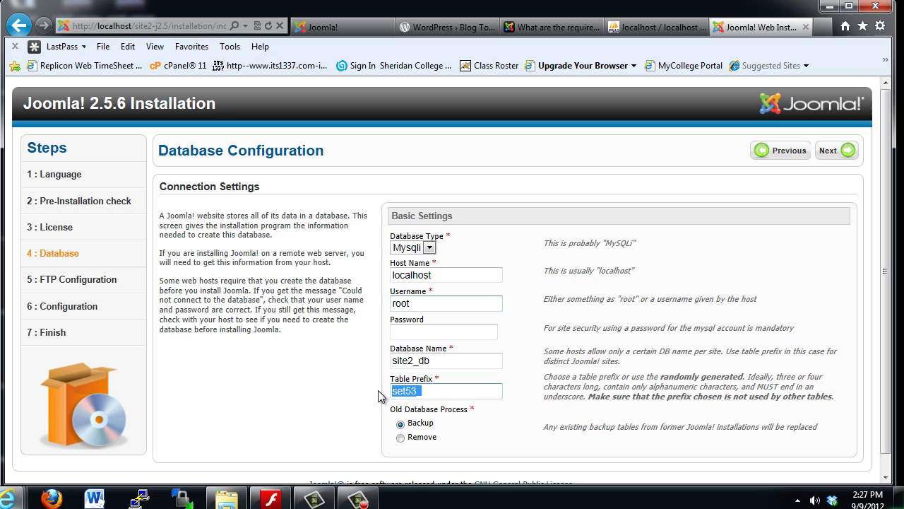
click(442, 394)
Submit the database settings and skip FTP configuration
click(831, 154)
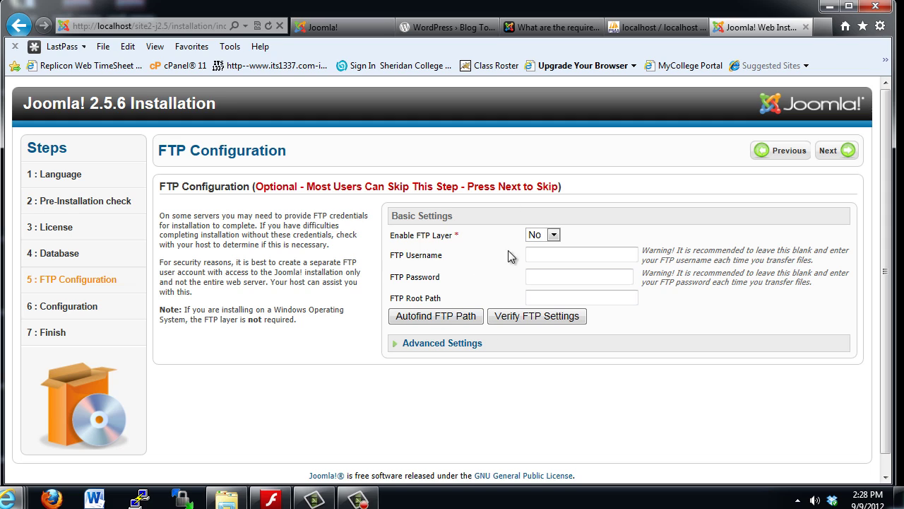
click(831, 154)
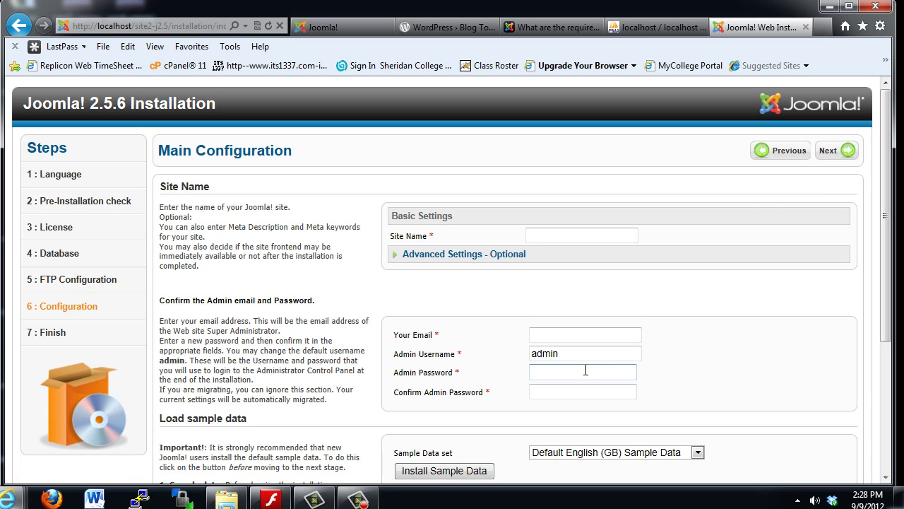
Name the site Site2, trimming -J2.5 from Site2-J2.5, and expand the optional meta settings
click(537, 237)
text(Site2-J)
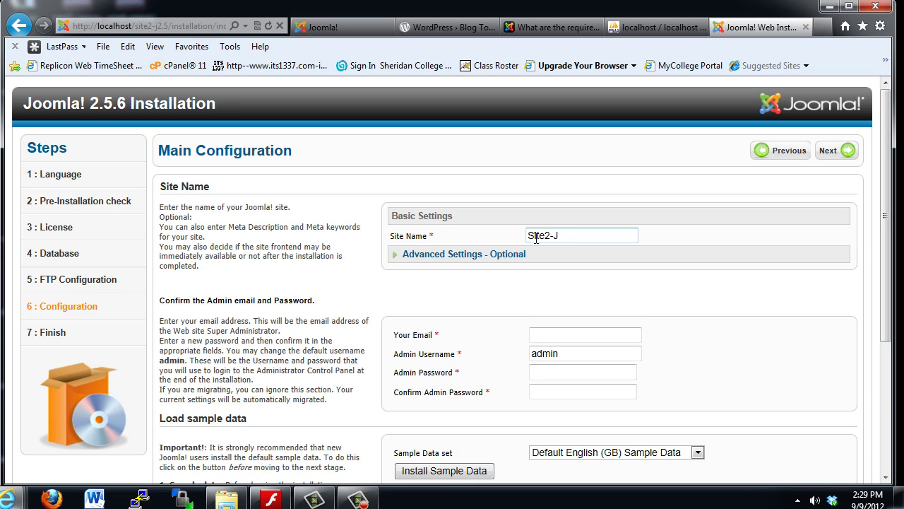
text(2.5)
drag(572, 235, 518, 240)
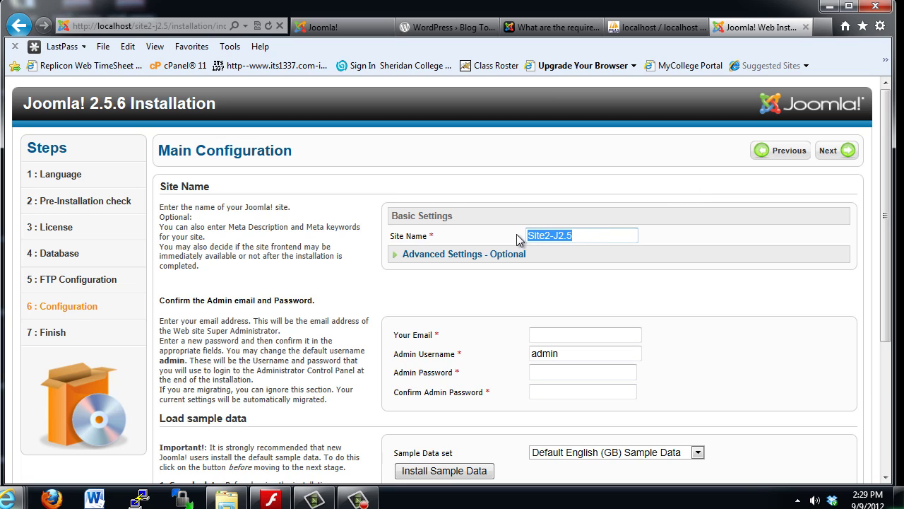
click(590, 233)
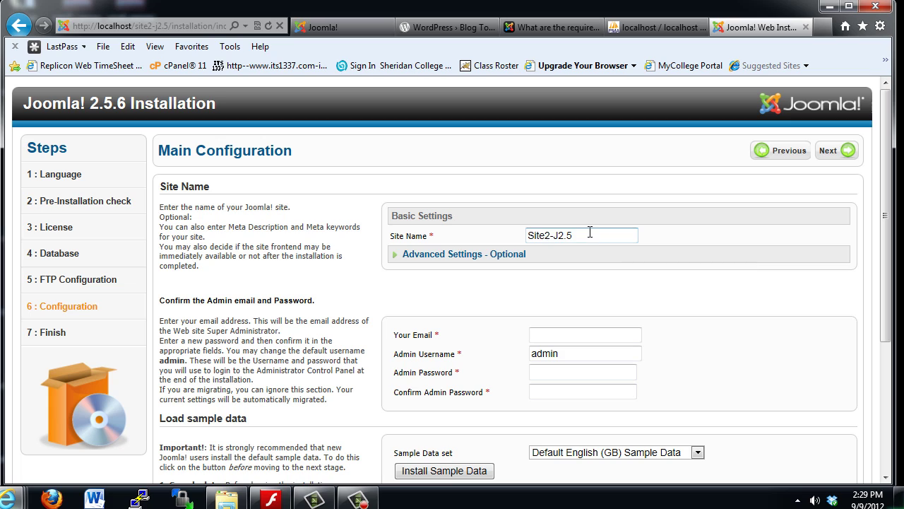
double_click(572, 236)
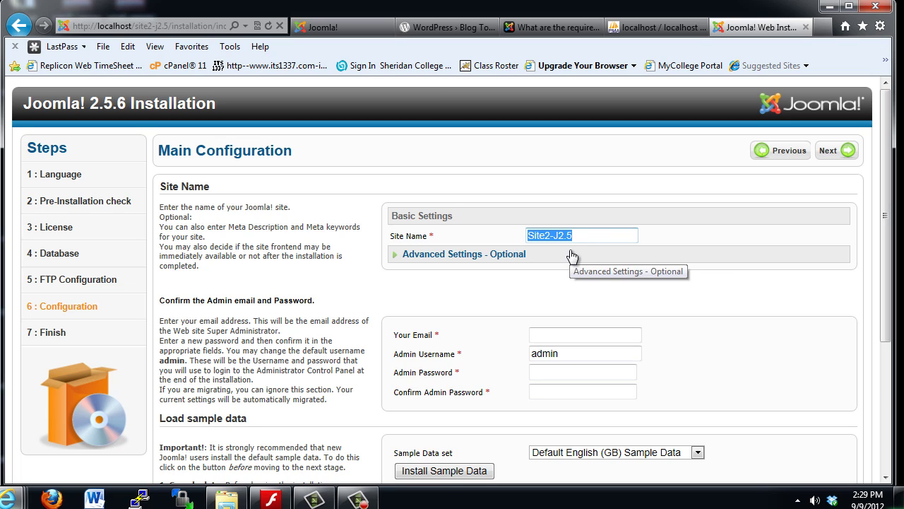
click(567, 267)
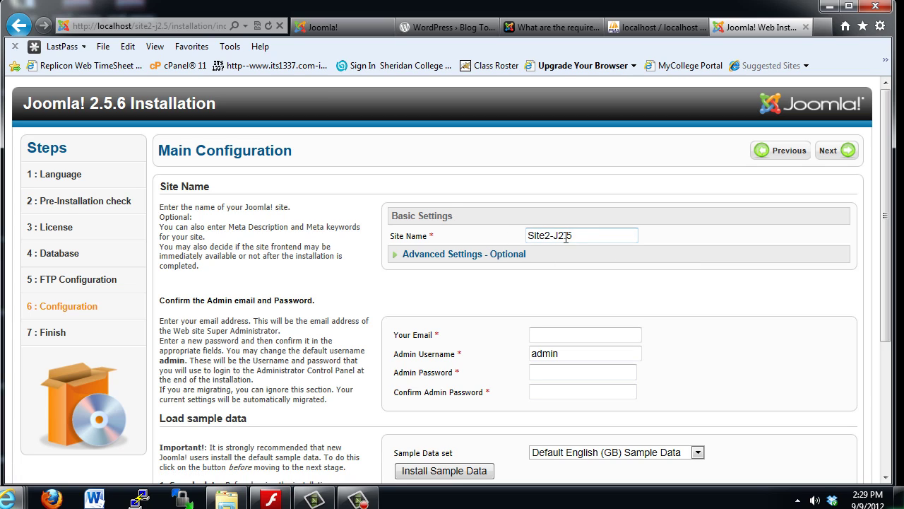
click(574, 237)
key(BackSpace)
key(BackSpace)
key(BackSpace)
key(BackSpace)
key(BackSpace)
click(448, 256)
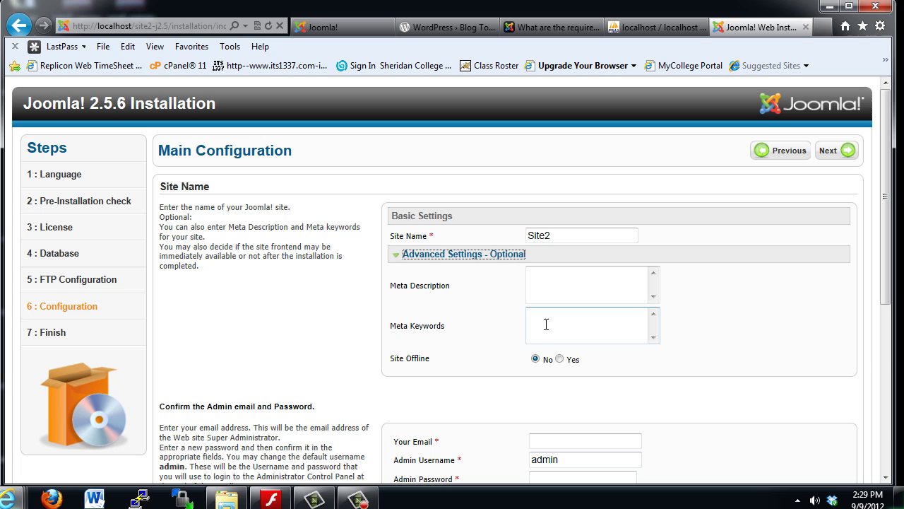
Collapse the Advanced Settings - Optional section and scroll down to the admin account fields
mouse_move(394, 359)
click(439, 254)
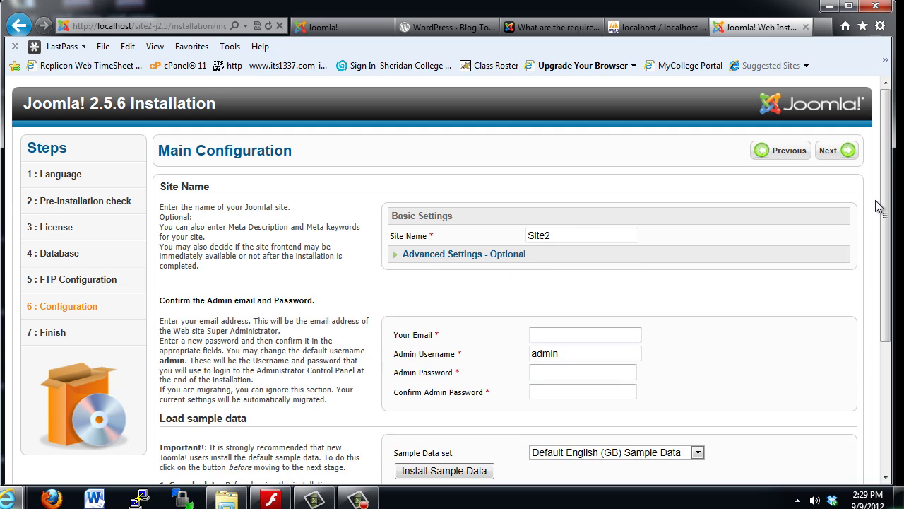
drag(890, 214, 889, 260)
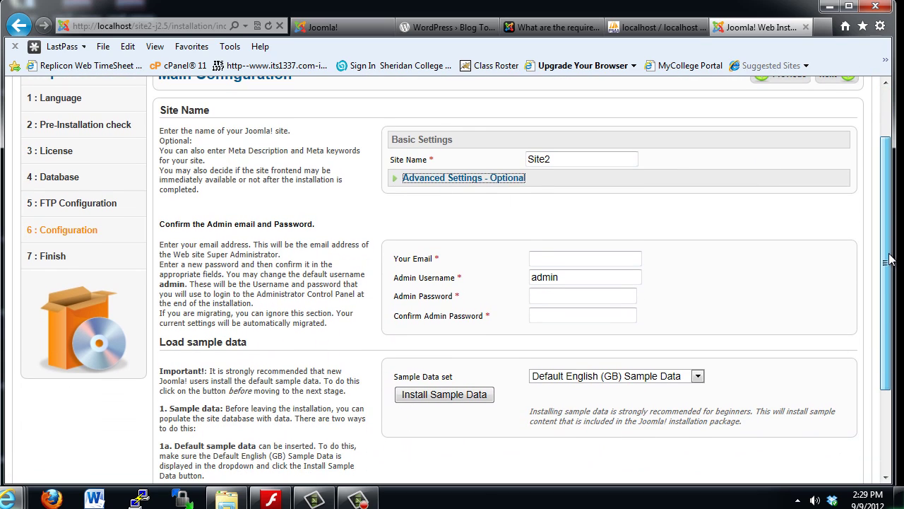
click(460, 178)
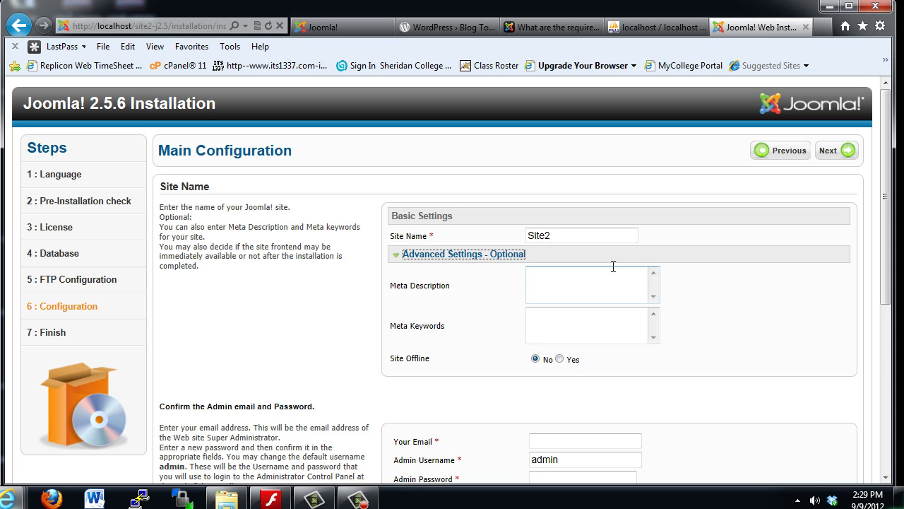
click(397, 254)
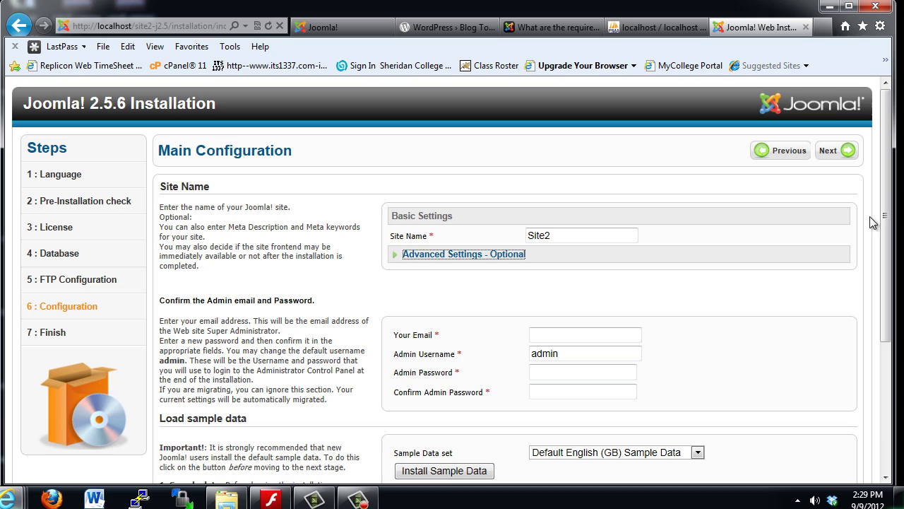
drag(884, 220, 886, 260)
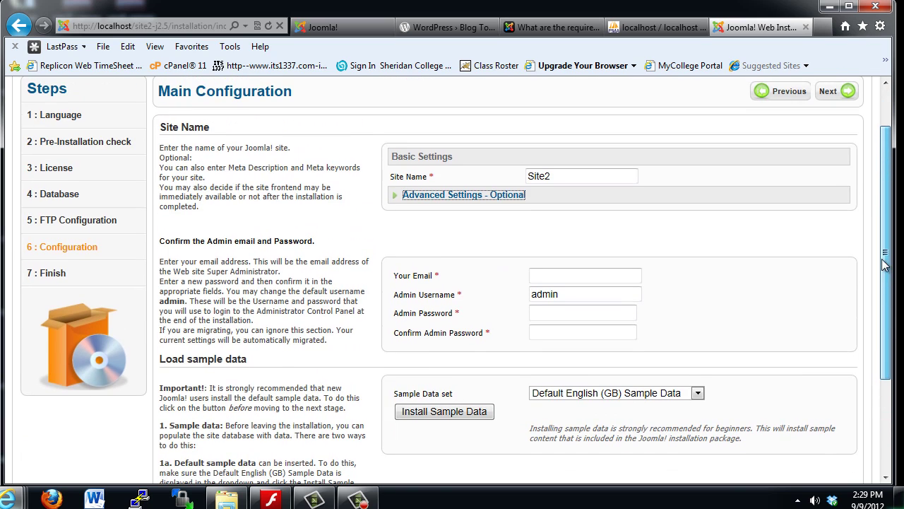
Fill in the admin e-mail address and enter the admin password plus its confirmation
click(541, 277)
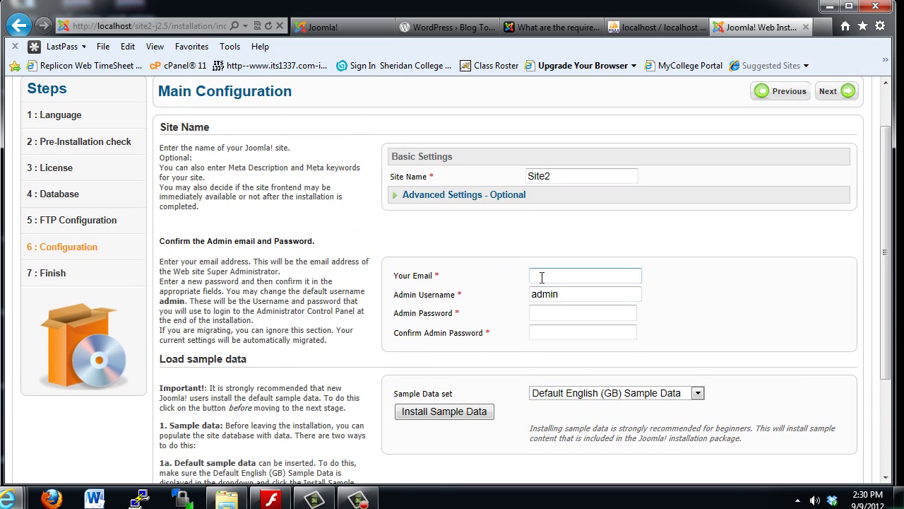
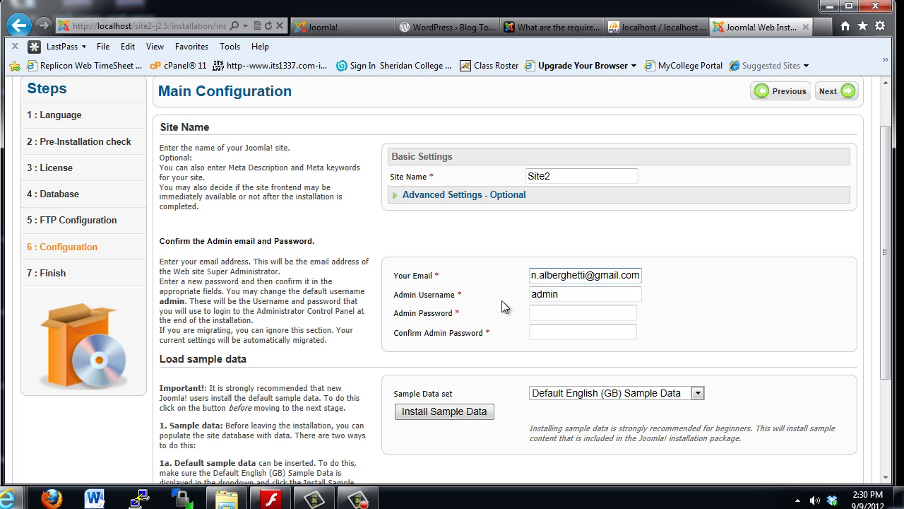
click(530, 315)
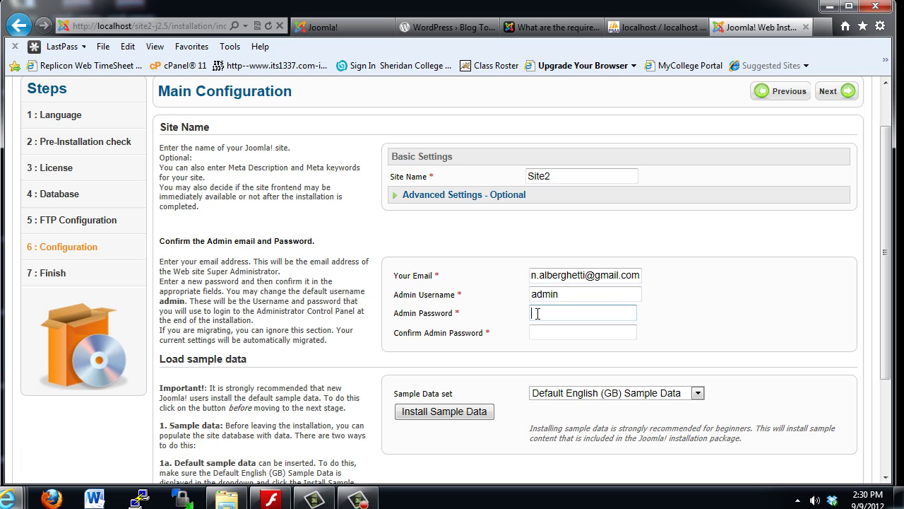
text(******)
click(549, 332)
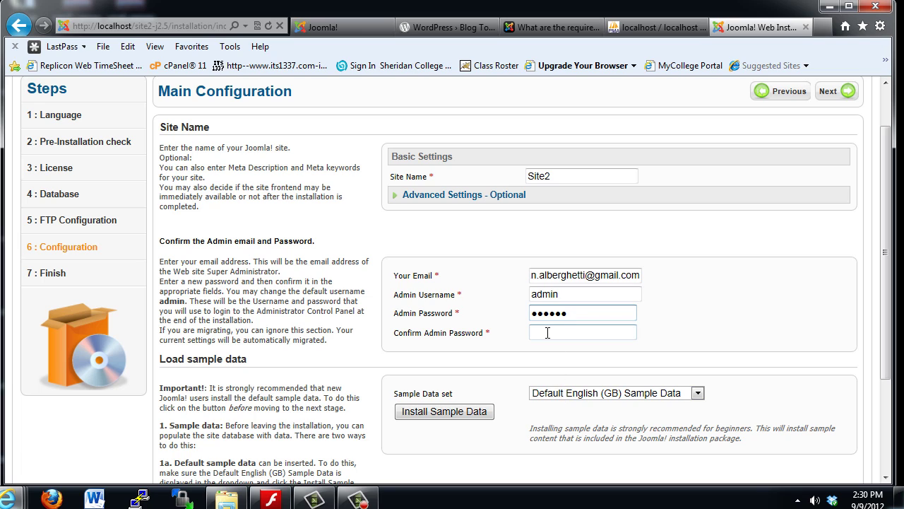
text(******)
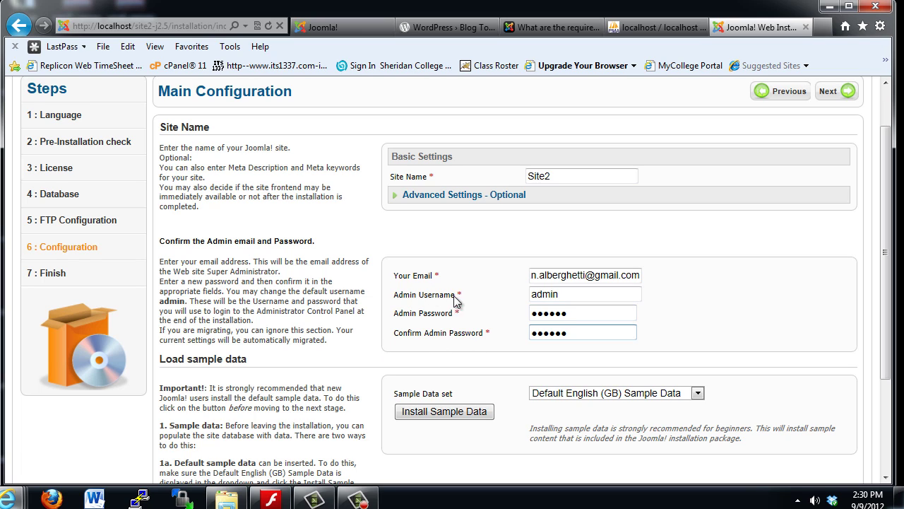
click(554, 295)
click(625, 332)
drag(888, 355, 889, 318)
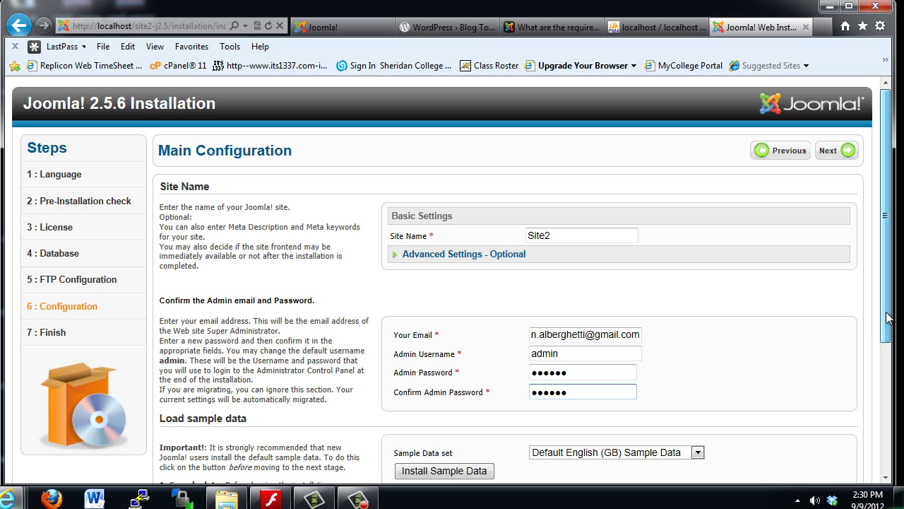
drag(888, 318, 889, 371)
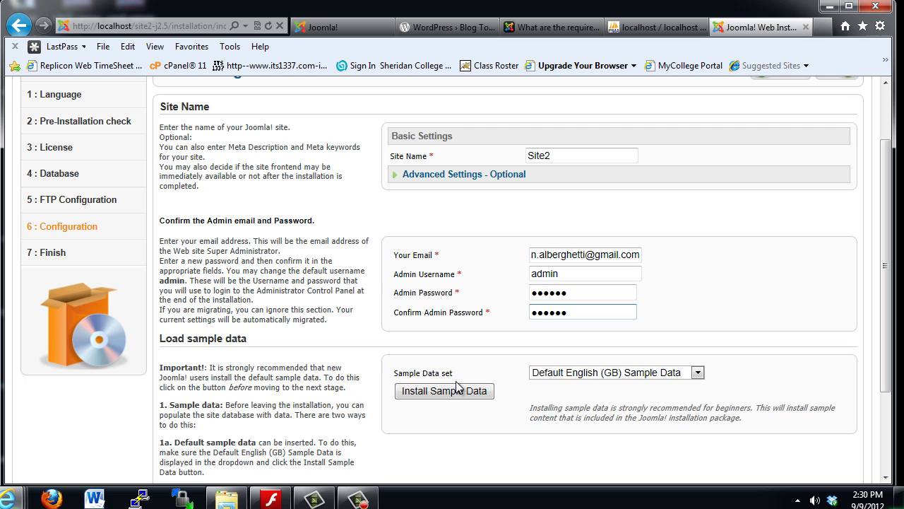
Install the Default English (GB) sample data and continue to the Finish page
drag(883, 333, 883, 407)
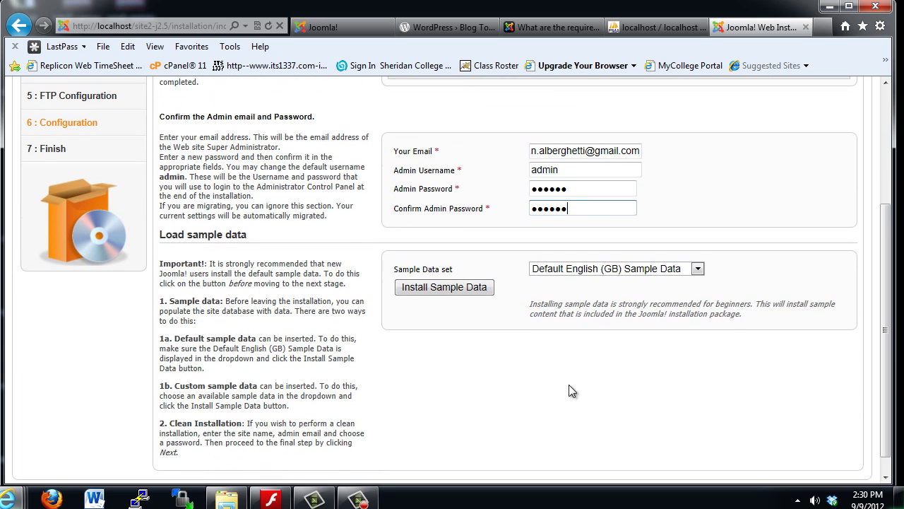
click(449, 286)
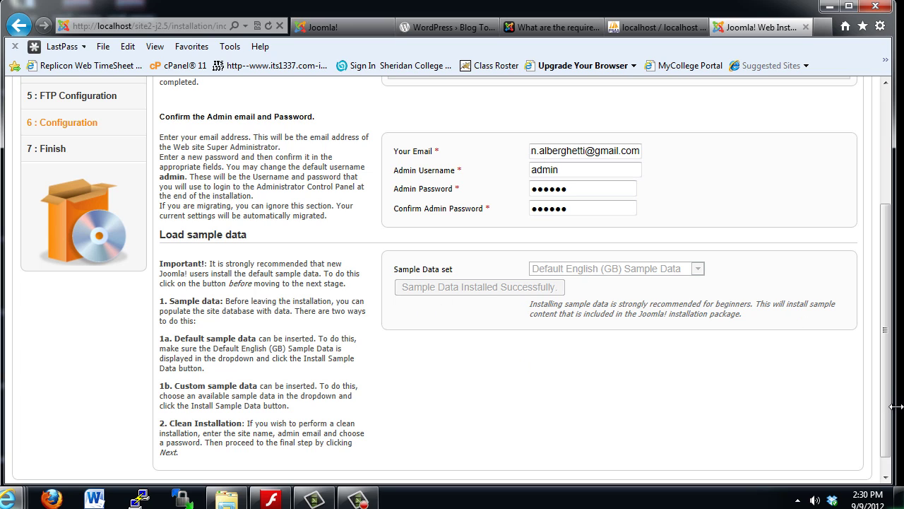
drag(884, 406, 878, 279)
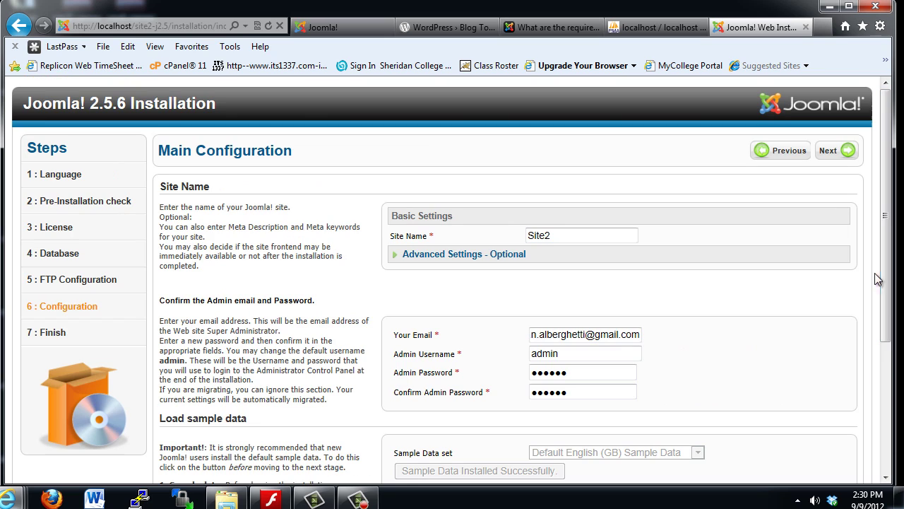
click(830, 150)
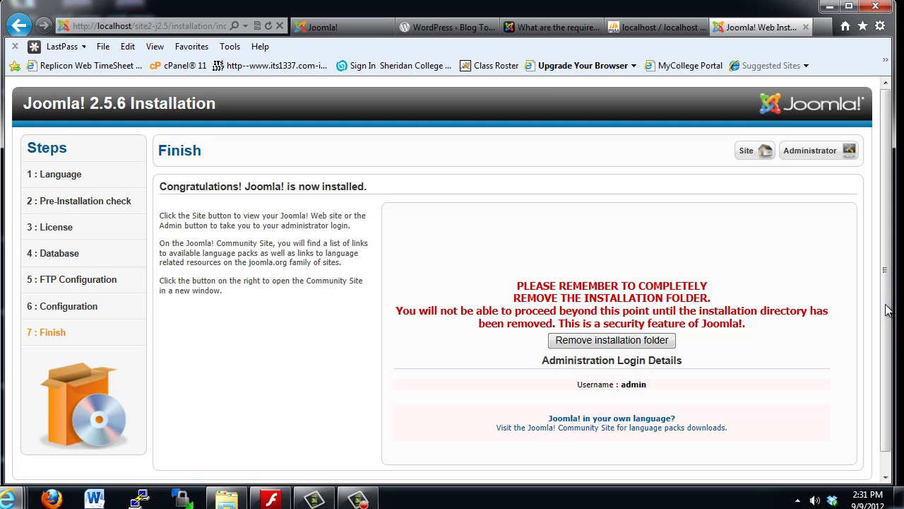
Remove the installation folder, then bring the Windows Explorer window to the front
scroll(894, 308, down, 1)
click(626, 320)
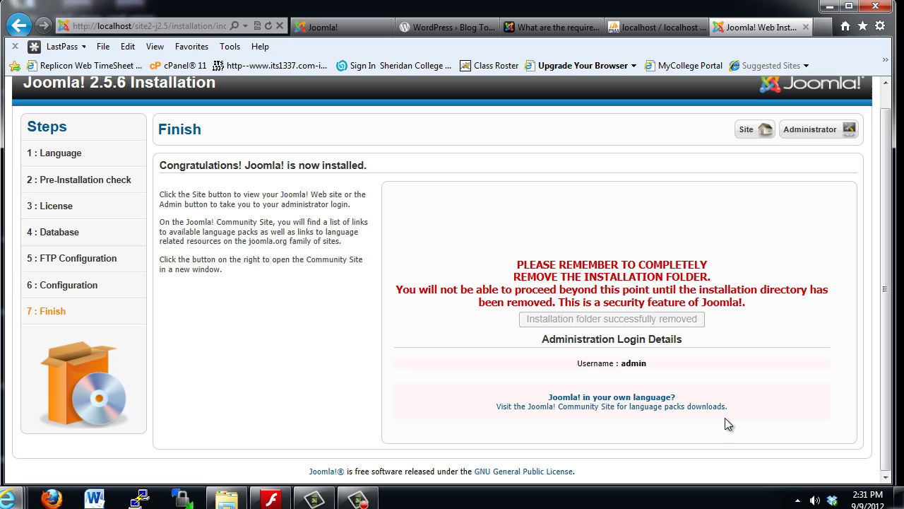
click(227, 499)
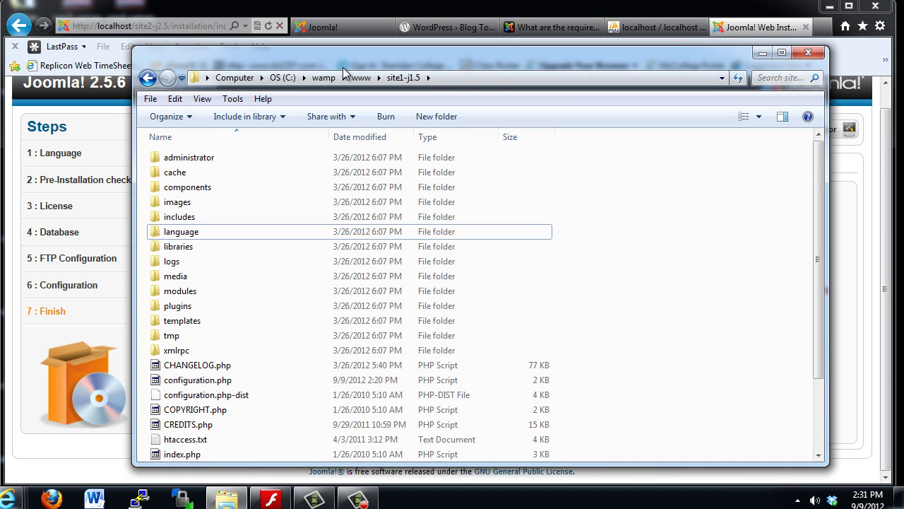
Check in www\site2-j2.5 that the installation folder is gone, then return to the Finish page
click(361, 78)
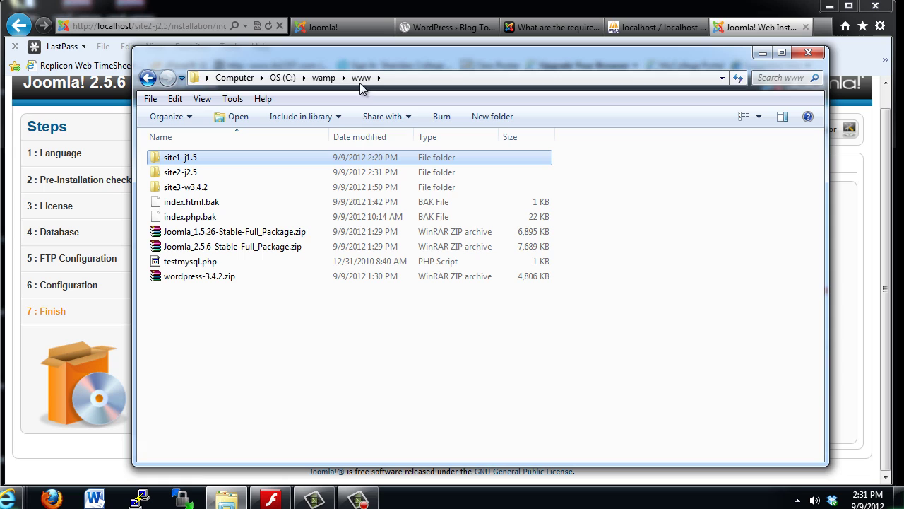
double_click(180, 173)
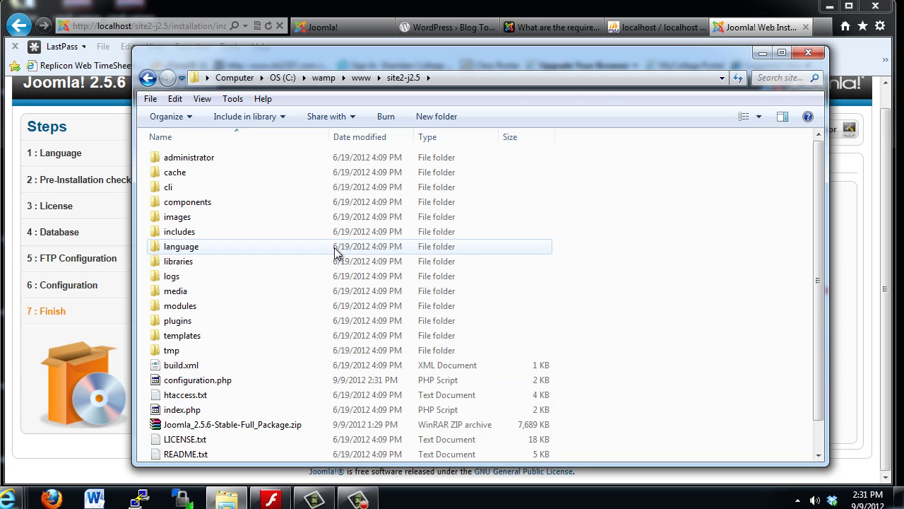
click(677, 6)
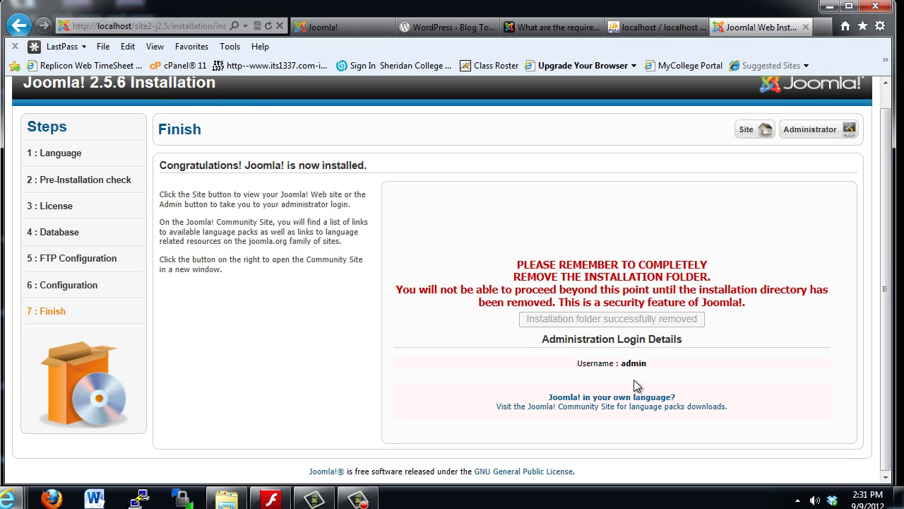
Open the newly installed site's sample front page and scroll through it
click(747, 136)
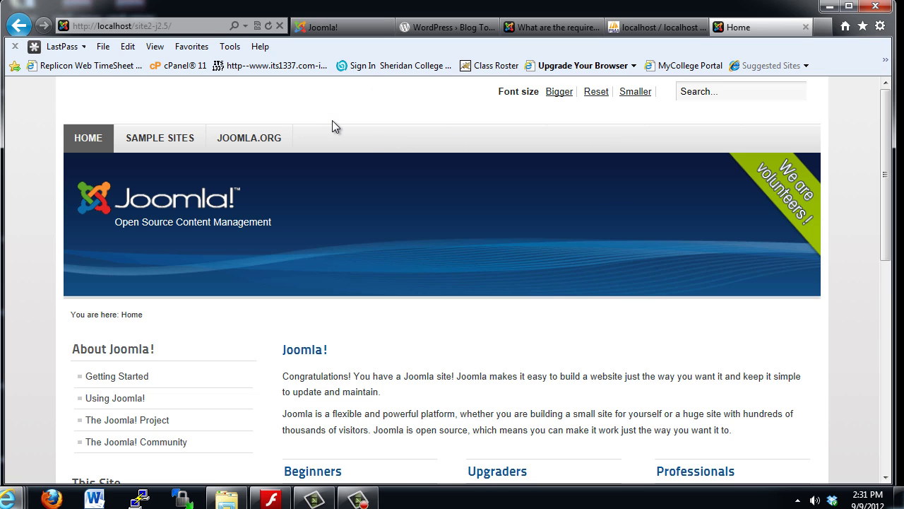
drag(889, 151, 889, 309)
scroll(816, 207, up, 6)
drag(891, 169, 888, 145)
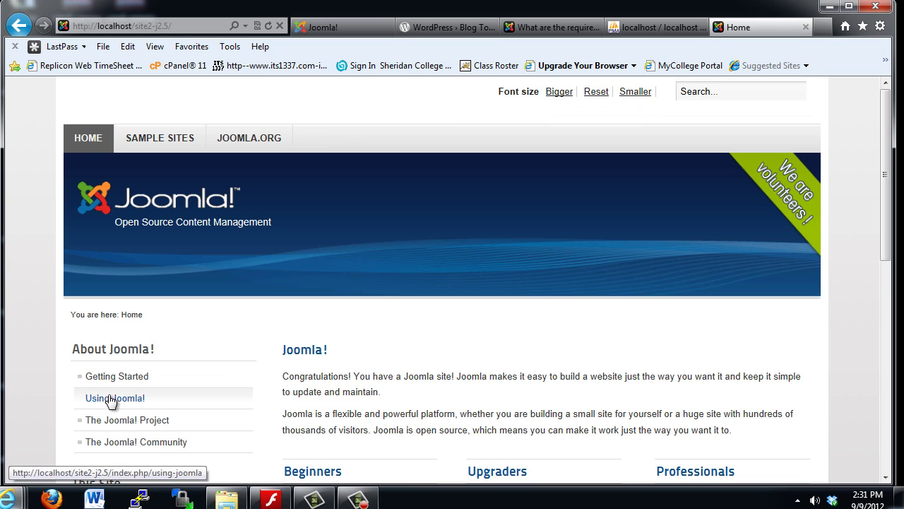
drag(889, 230, 890, 308)
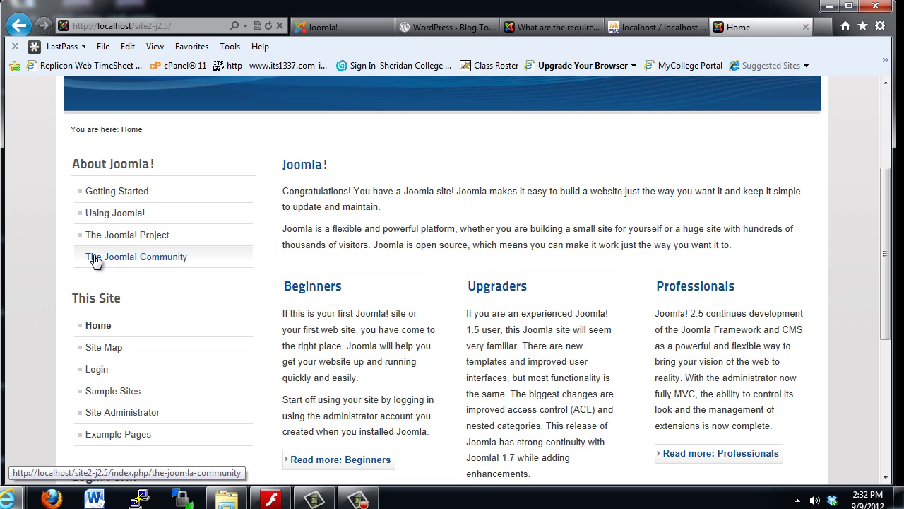
Read the Using Joomla! article, then show the C:\wamp\www folder in Windows Explorer
click(103, 222)
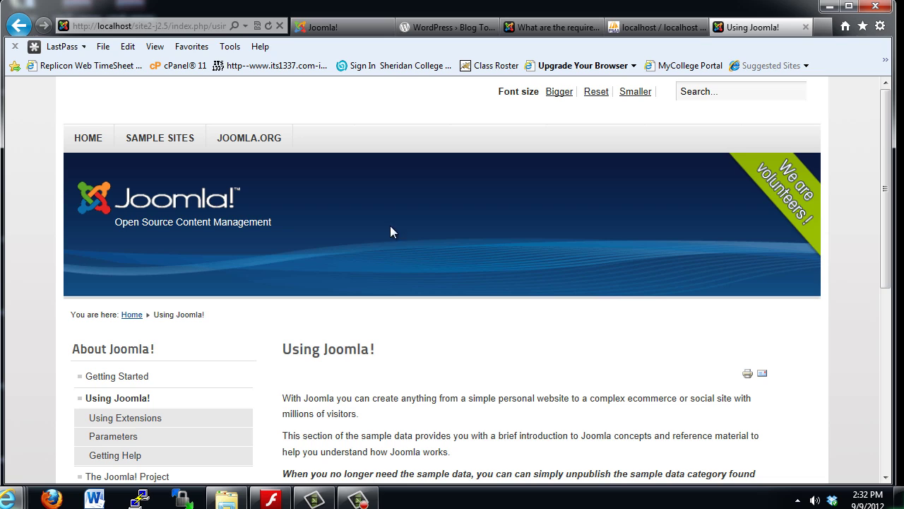
drag(885, 214, 884, 129)
click(226, 500)
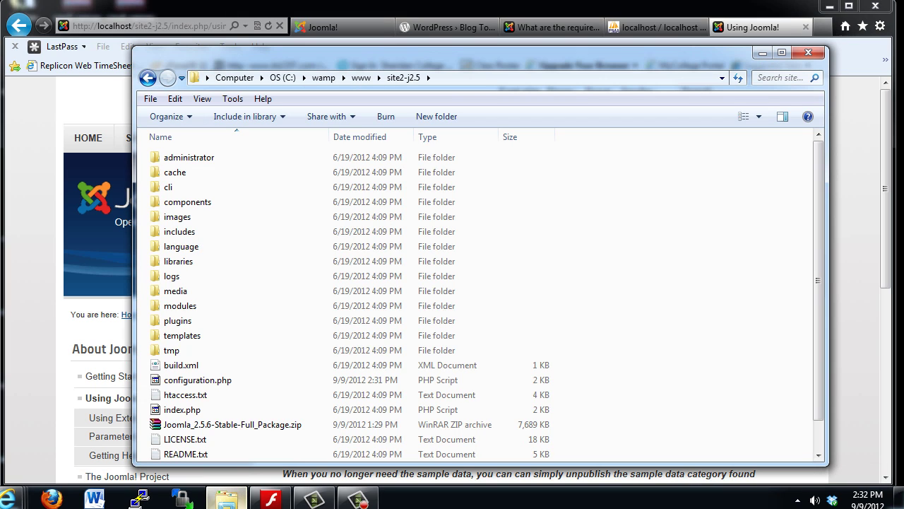
click(360, 78)
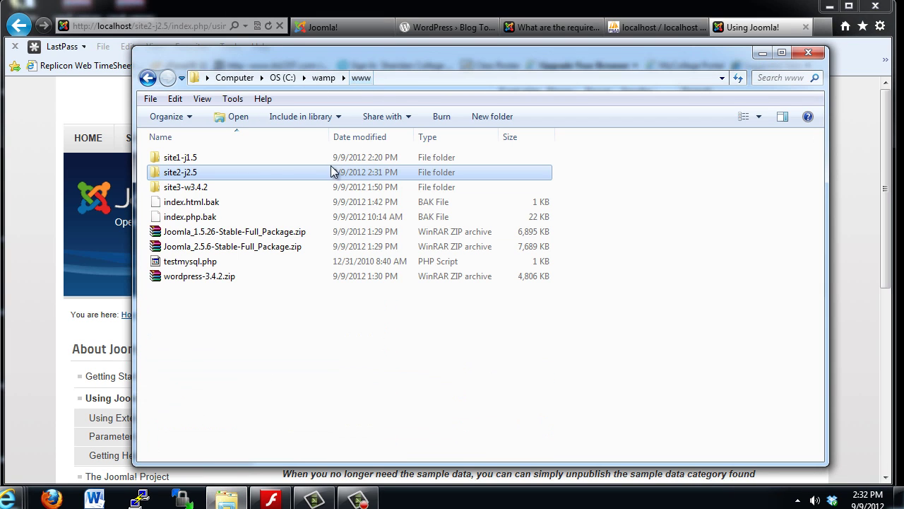